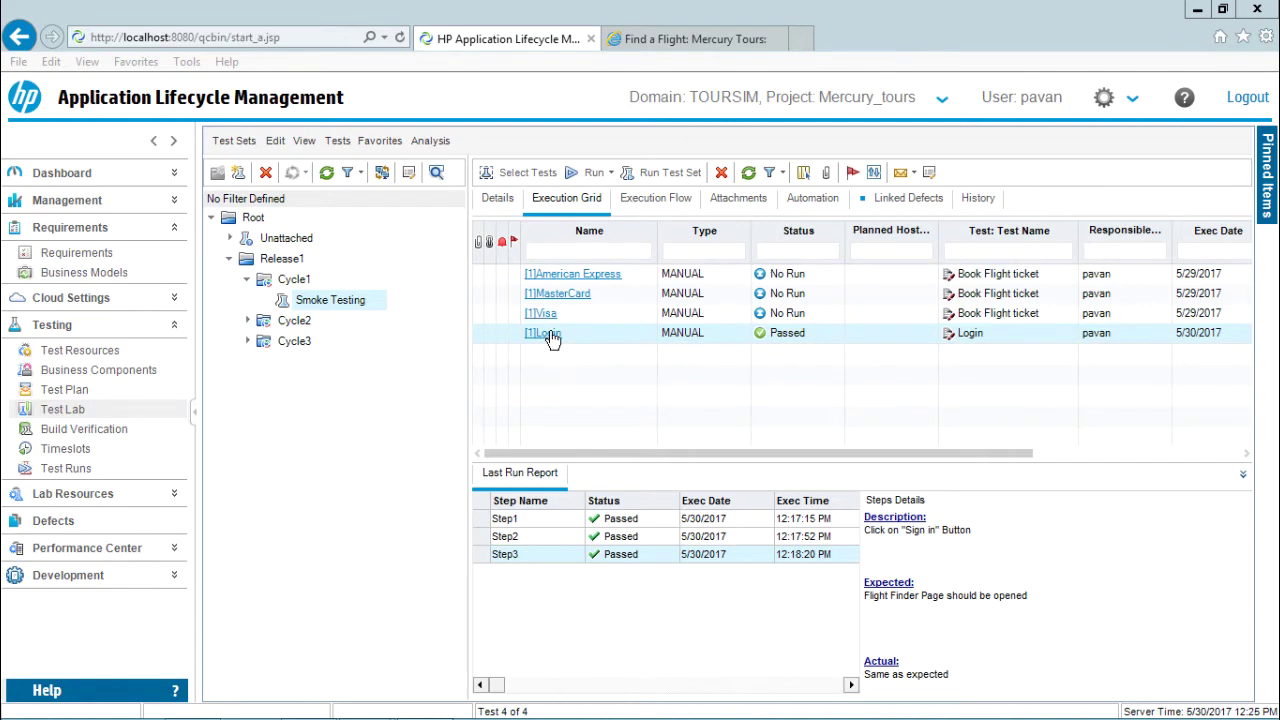
Show run 23 in Test Runs, narrowing the Run Name column and widening Configuration.
{"action": "left_click", "coordinate": [66, 468]}
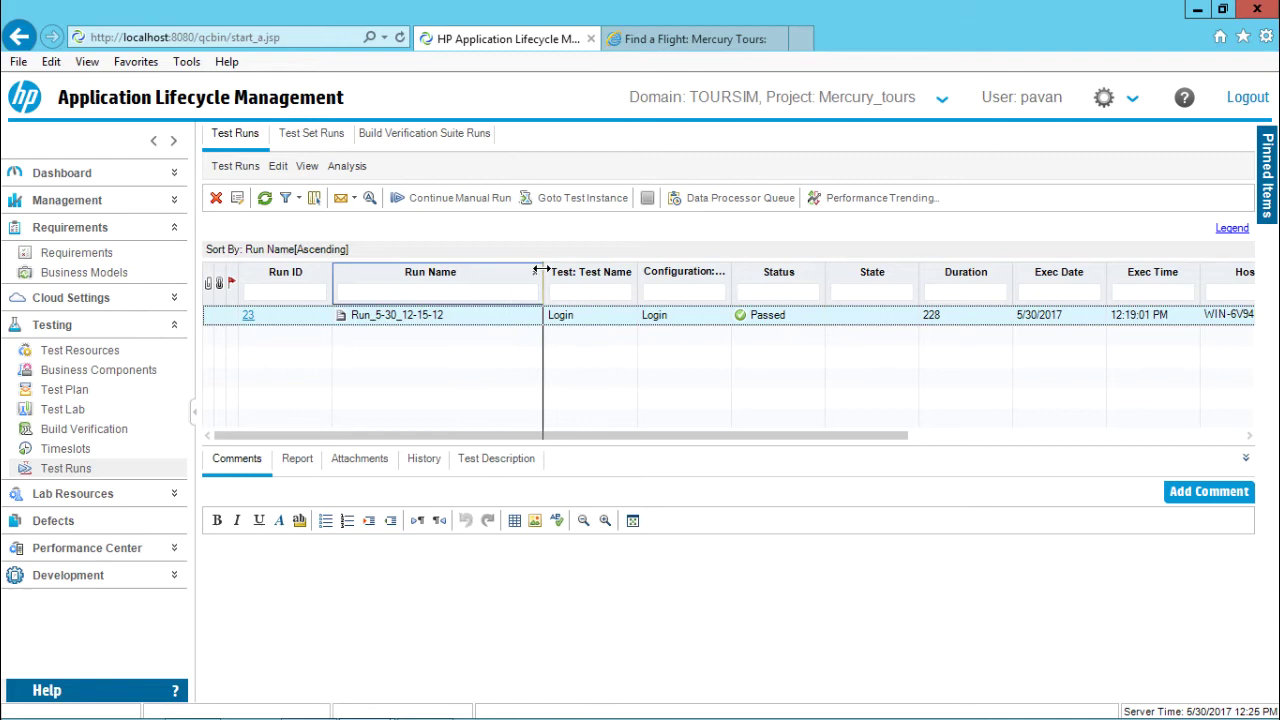
{"action": "left_click_drag", "start_coordinate": [543, 271], "coordinate": [510, 271]}
{"action": "left_click_drag", "start_coordinate": [696, 268], "coordinate": [712, 268]}
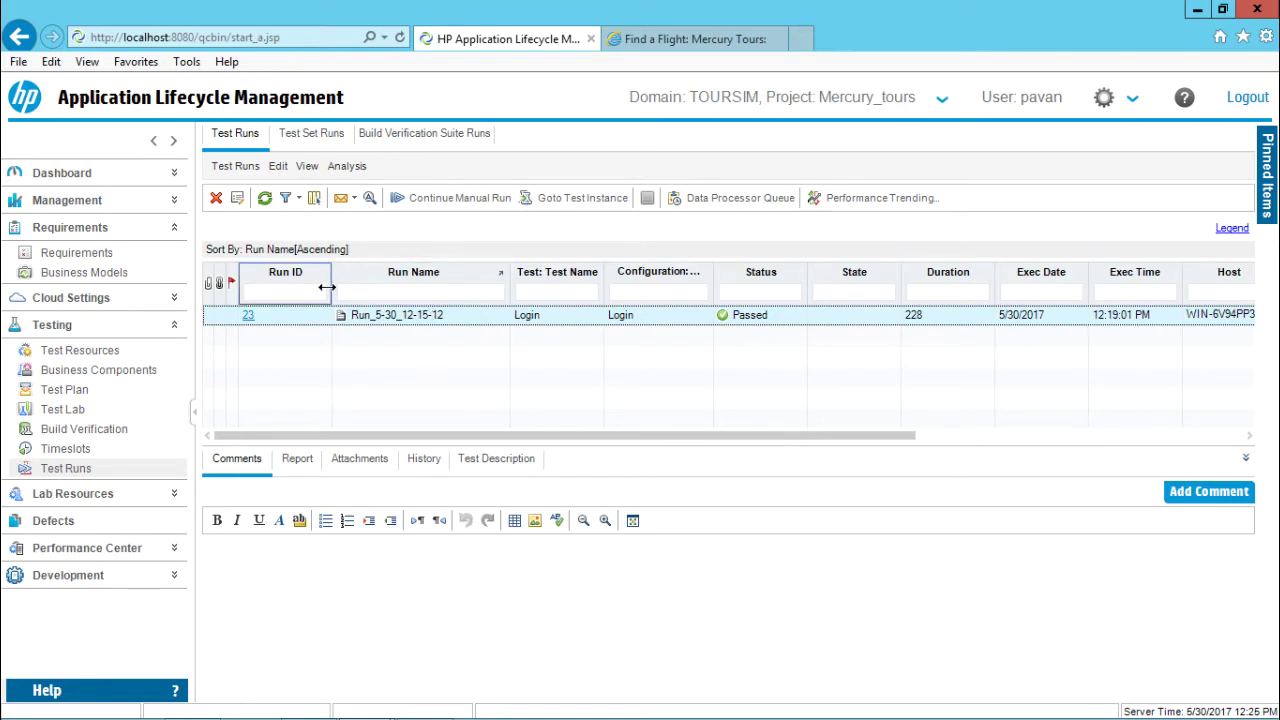
Review run 23's comments and step report, selecting the Step1 description and expected result.
{"action": "left_click", "coordinate": [240, 464]}
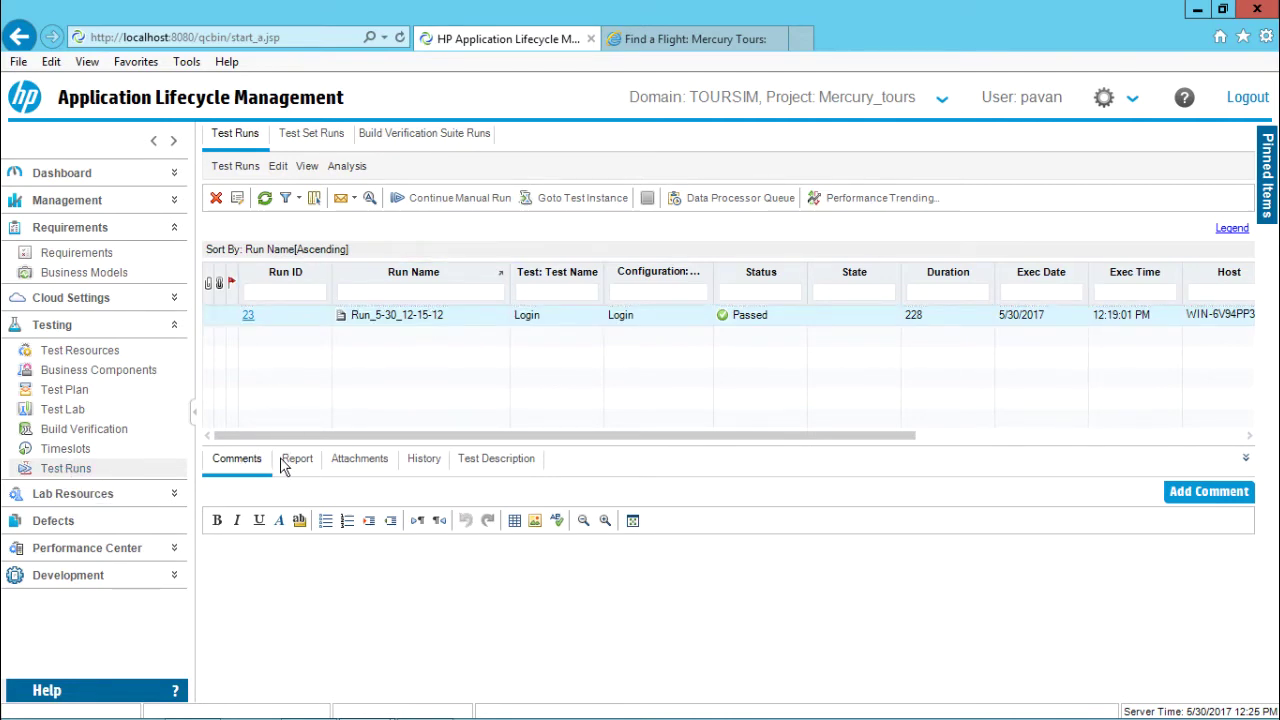
{"action": "left_click", "coordinate": [274, 557]}
{"action": "left_click", "coordinate": [297, 458]}
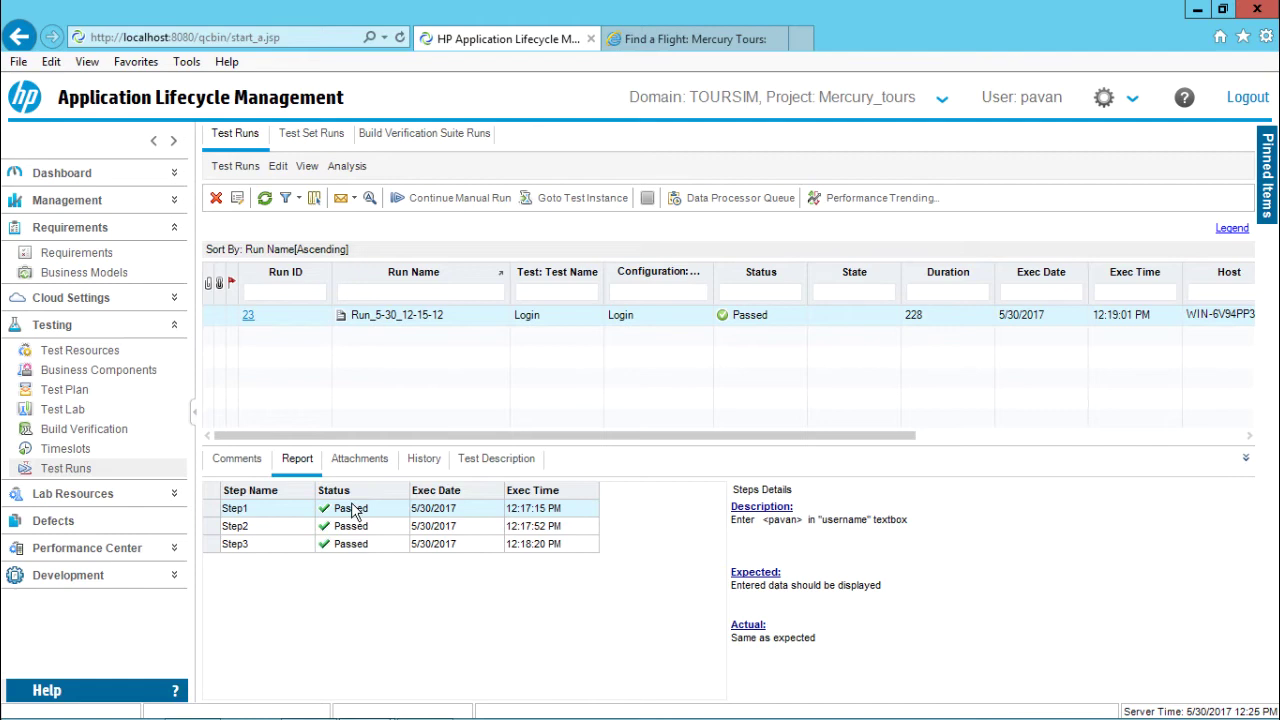
{"action": "left_click_drag", "start_coordinate": [908, 518], "coordinate": [699, 518]}
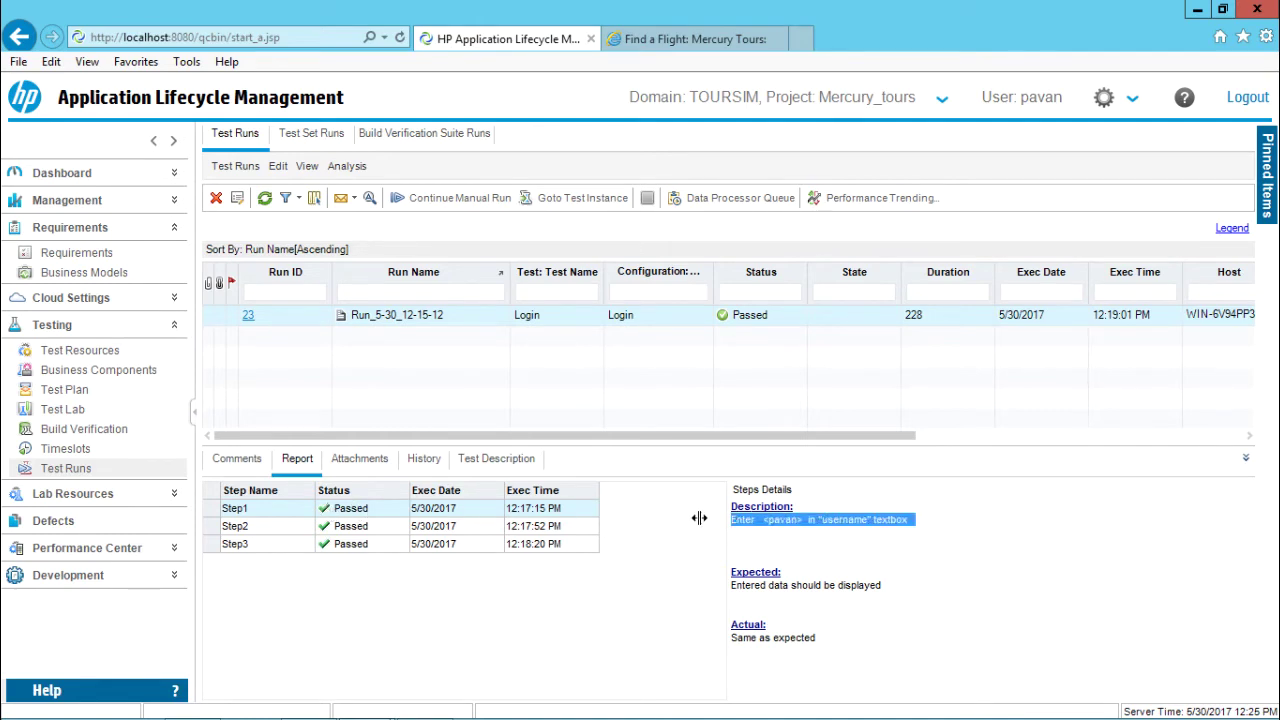
{"action": "left_click_drag", "start_coordinate": [882, 585], "coordinate": [730, 586]}
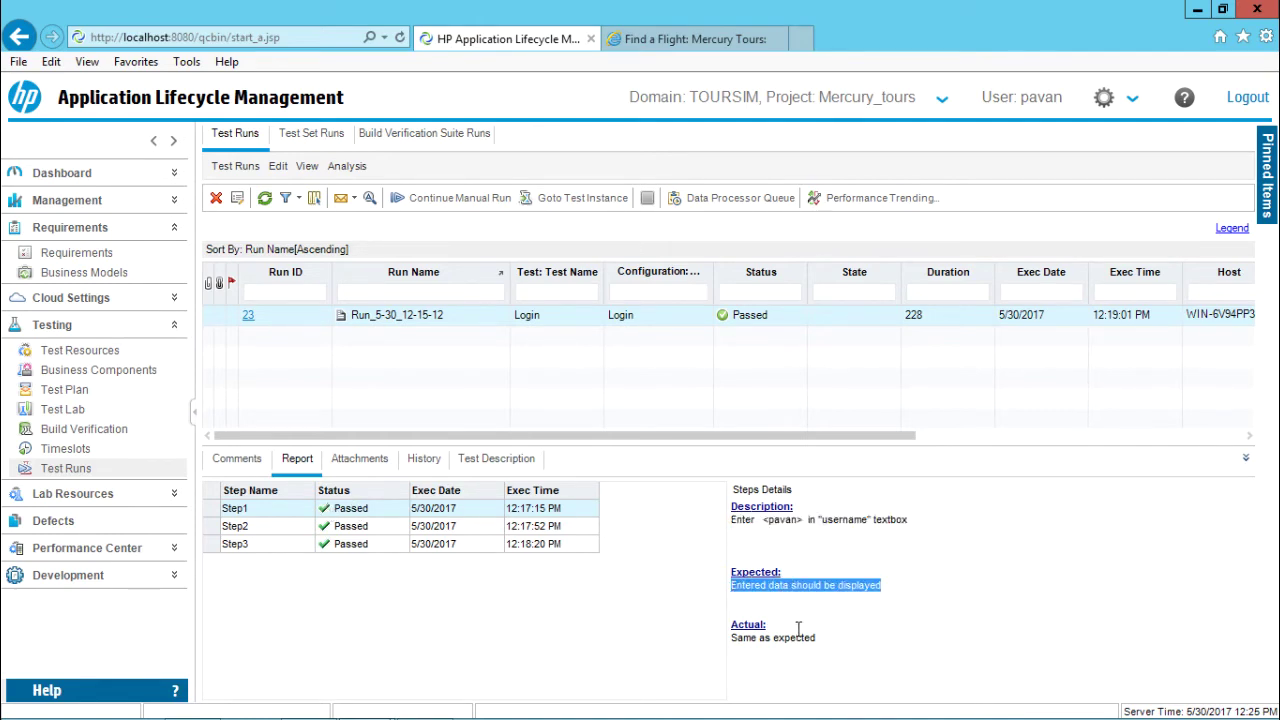
View run 23's attachments and history, then the Login test's description.
{"action": "left_click", "coordinate": [358, 466]}
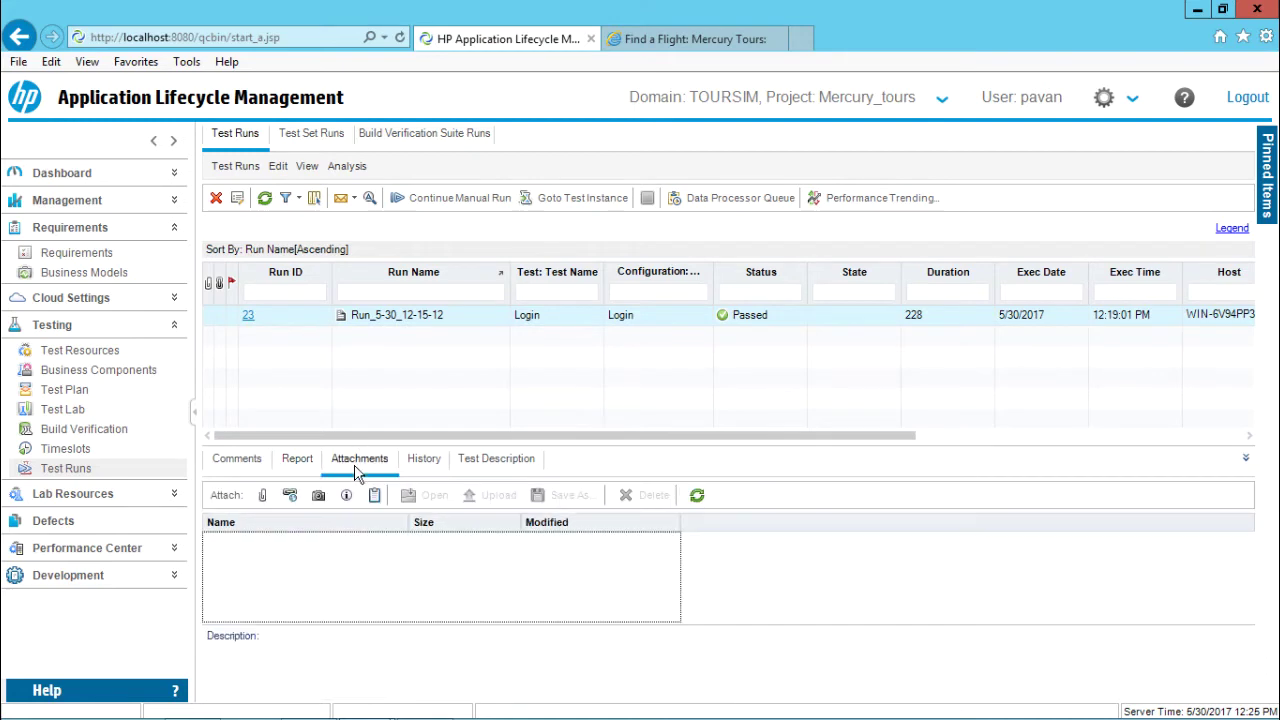
{"action": "left_click", "coordinate": [428, 460]}
{"action": "left_click", "coordinate": [500, 458]}
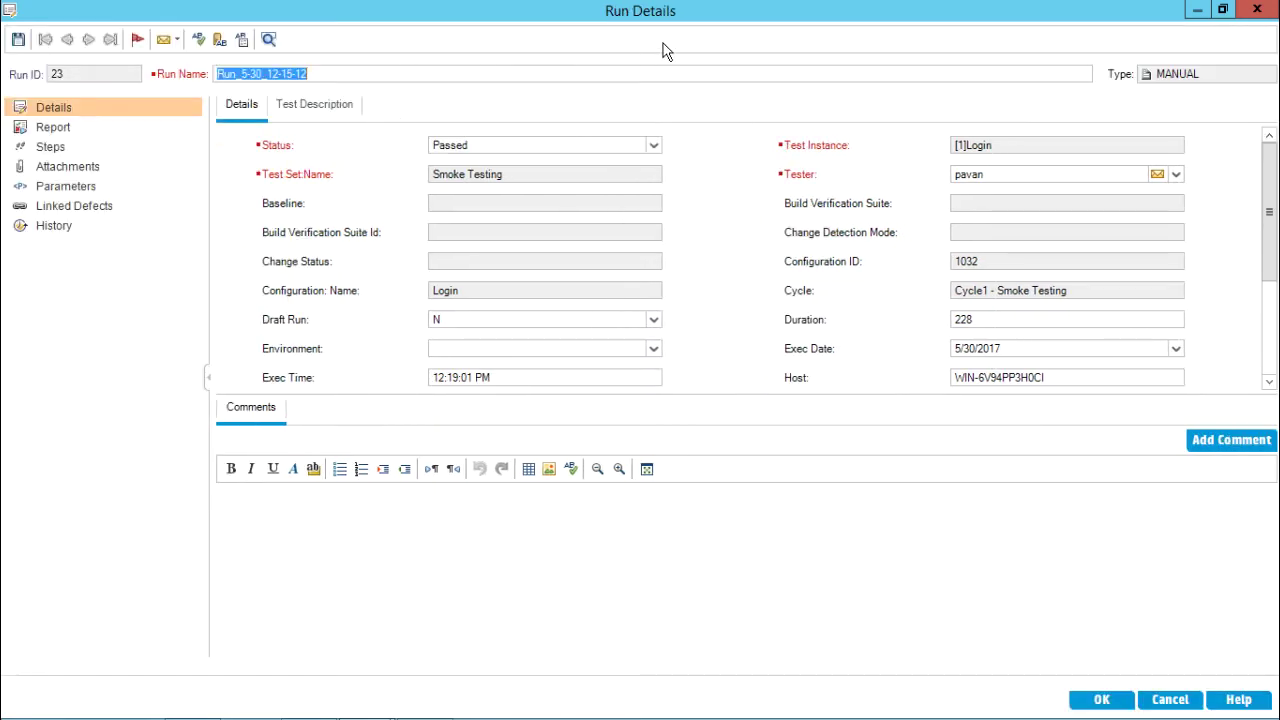
Rename run 23 to Login_Attempt1, keeping its status as Passed.
{"action": "type", "text": "Log"}
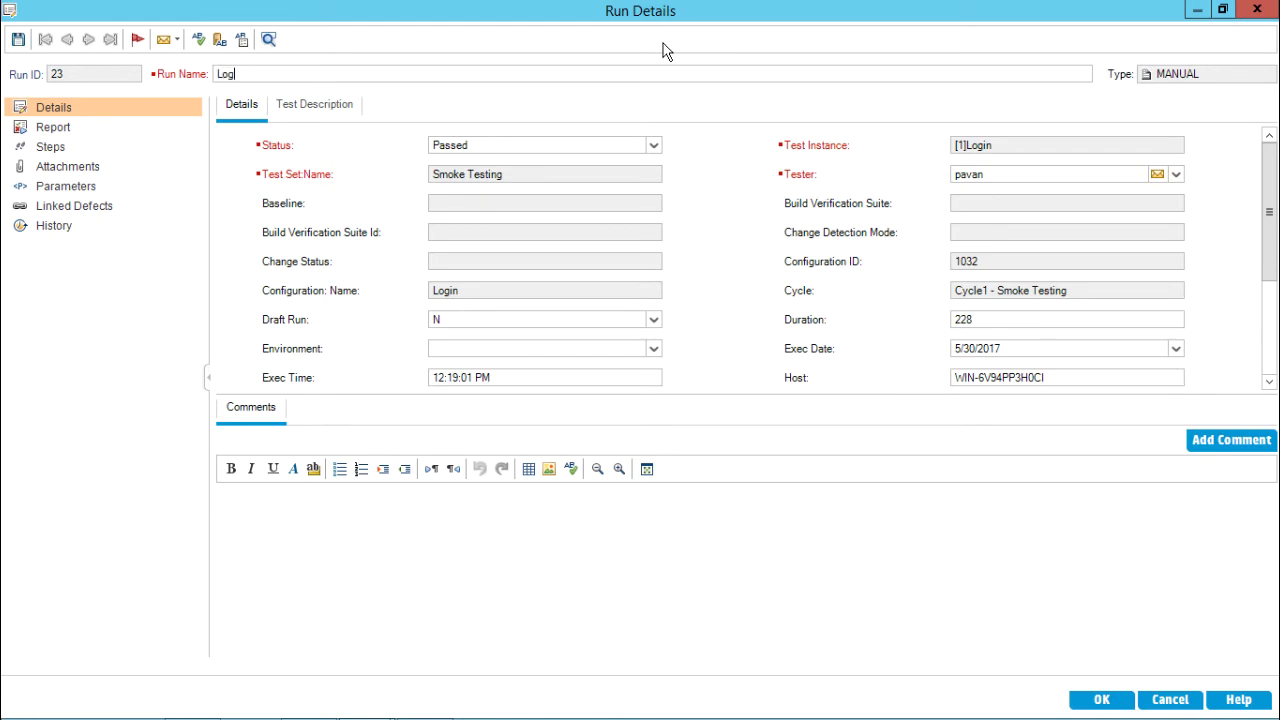
{"action": "type", "text": "in_"}
{"action": "type", "text": "Attempt1"}
{"action": "left_click", "coordinate": [653, 145]}
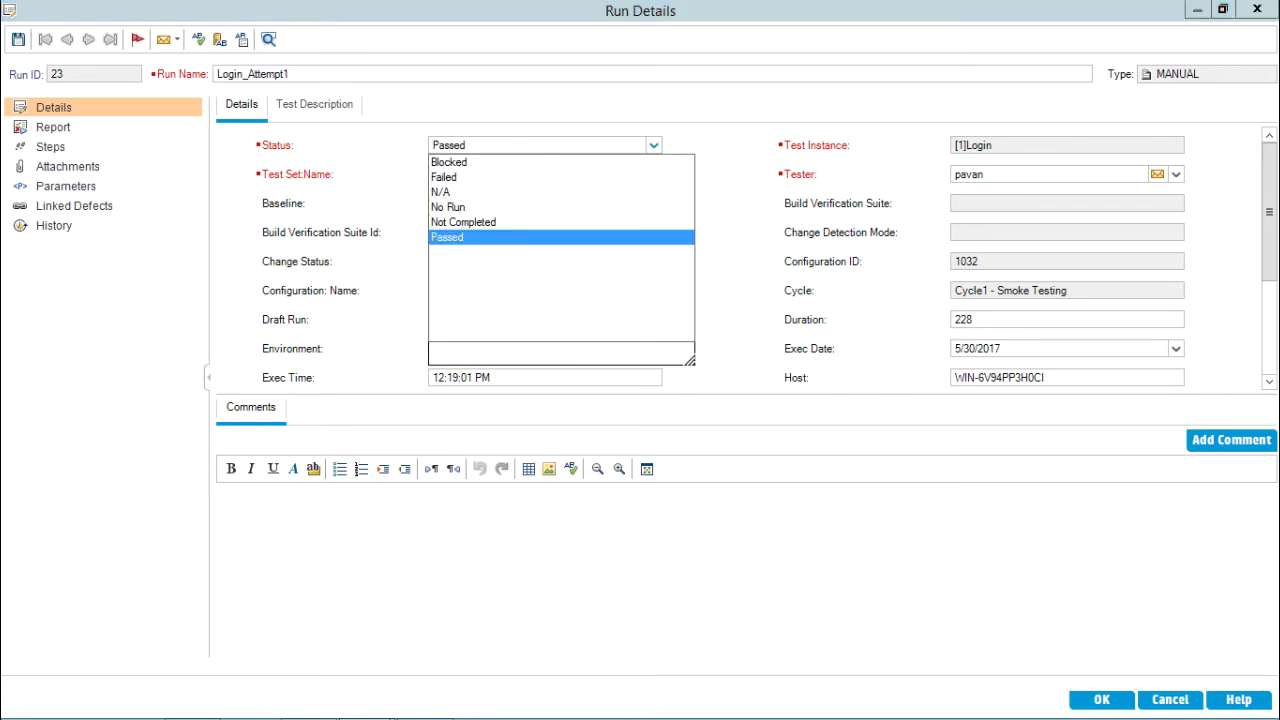
{"action": "key", "text": "Return"}
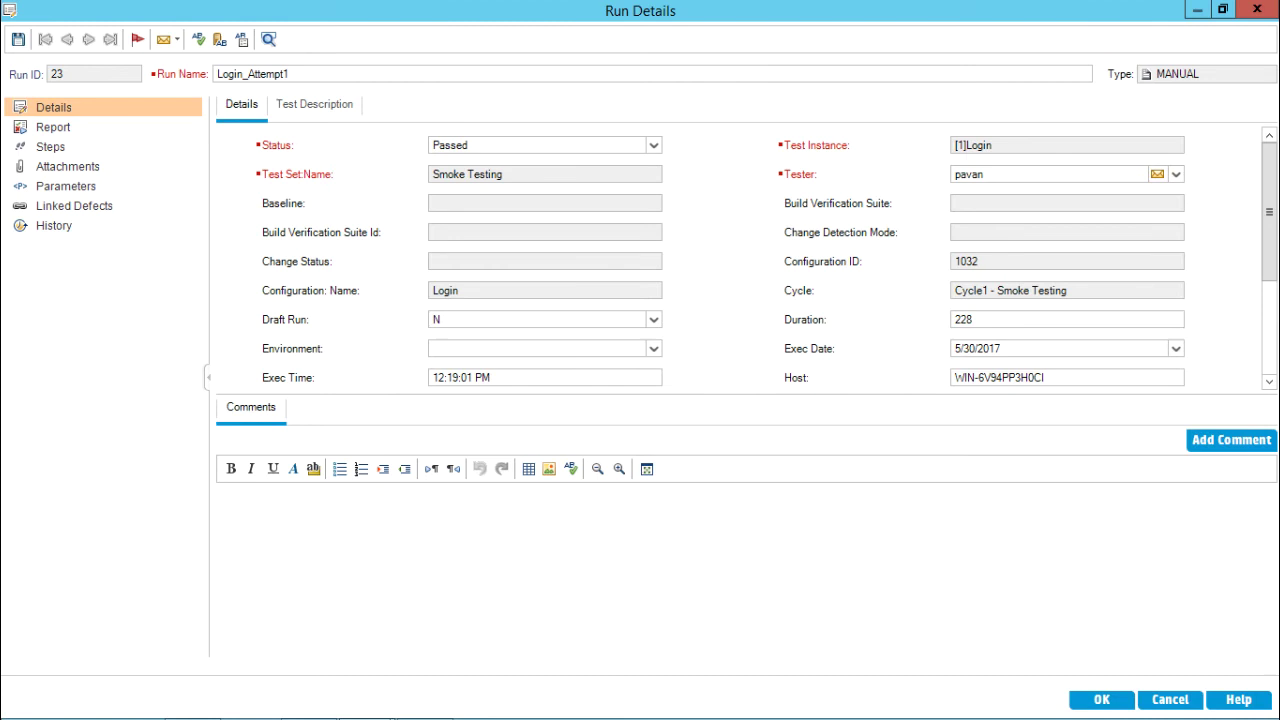
Browse Login_Attempt1's description, details, report, steps, attachments, parameters and linked defects.
{"action": "left_click", "coordinate": [314, 104]}
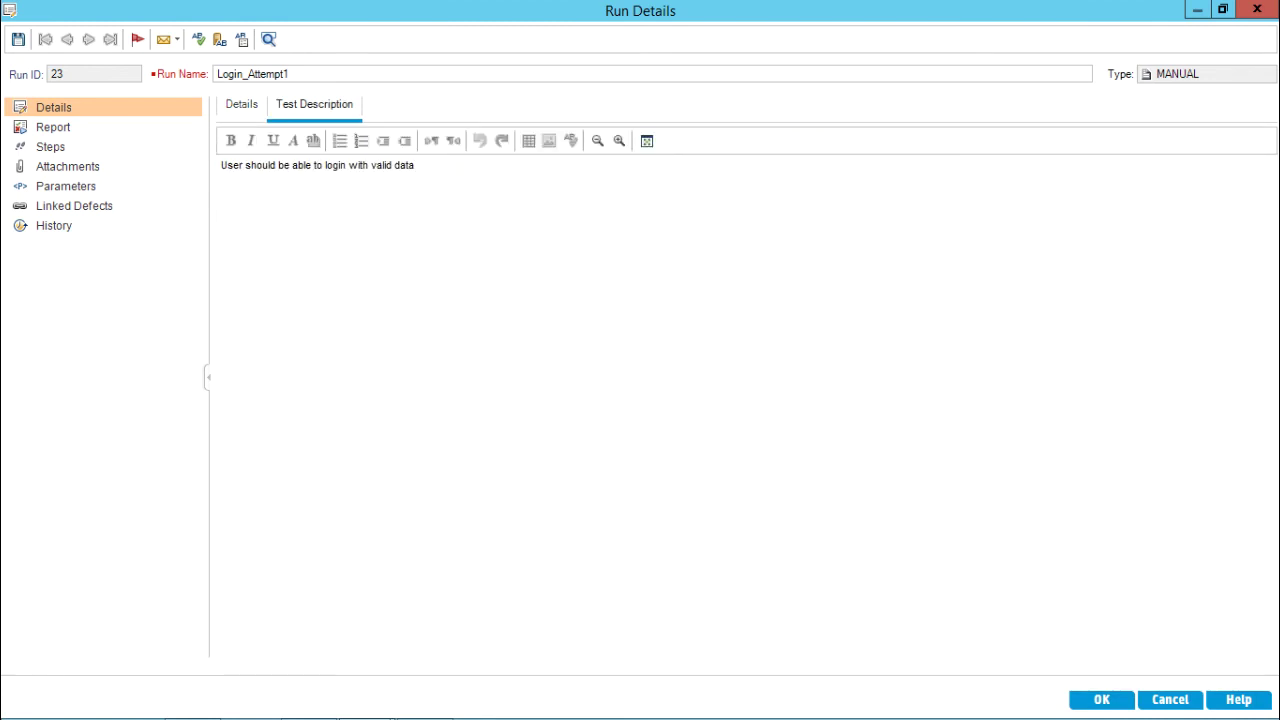
{"action": "left_click", "coordinate": [241, 104]}
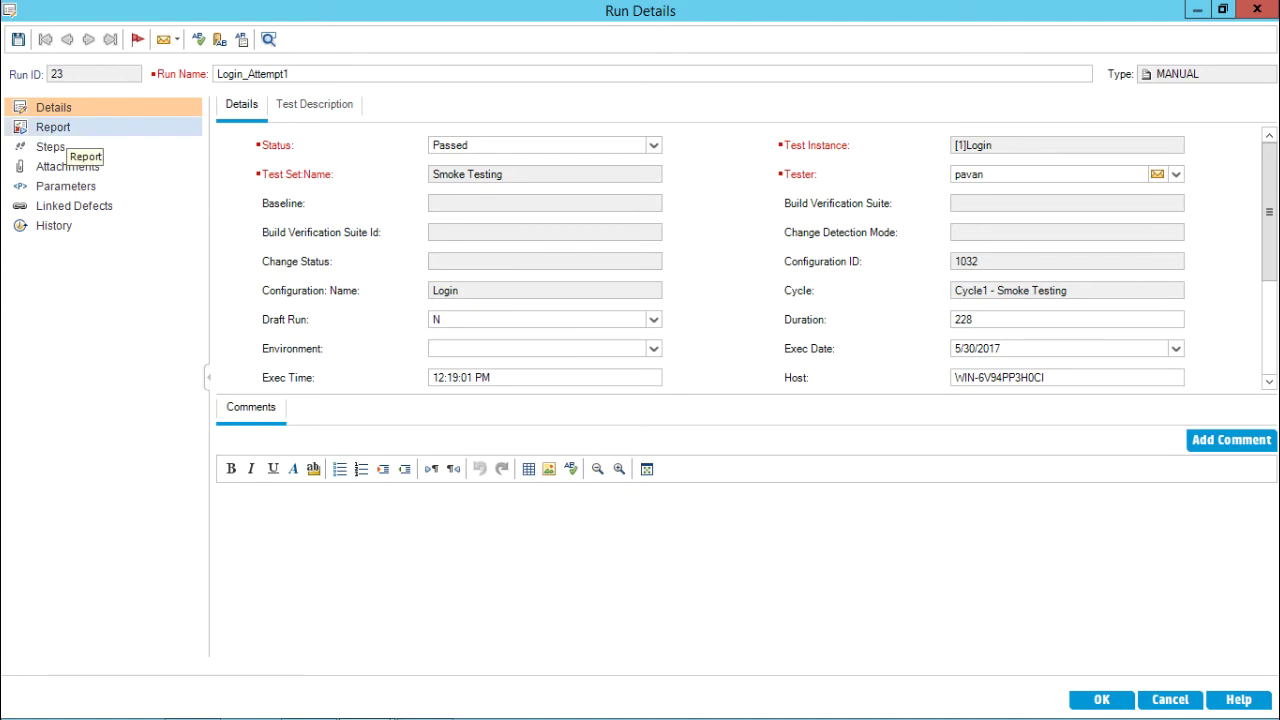
{"action": "left_click", "coordinate": [22, 129]}
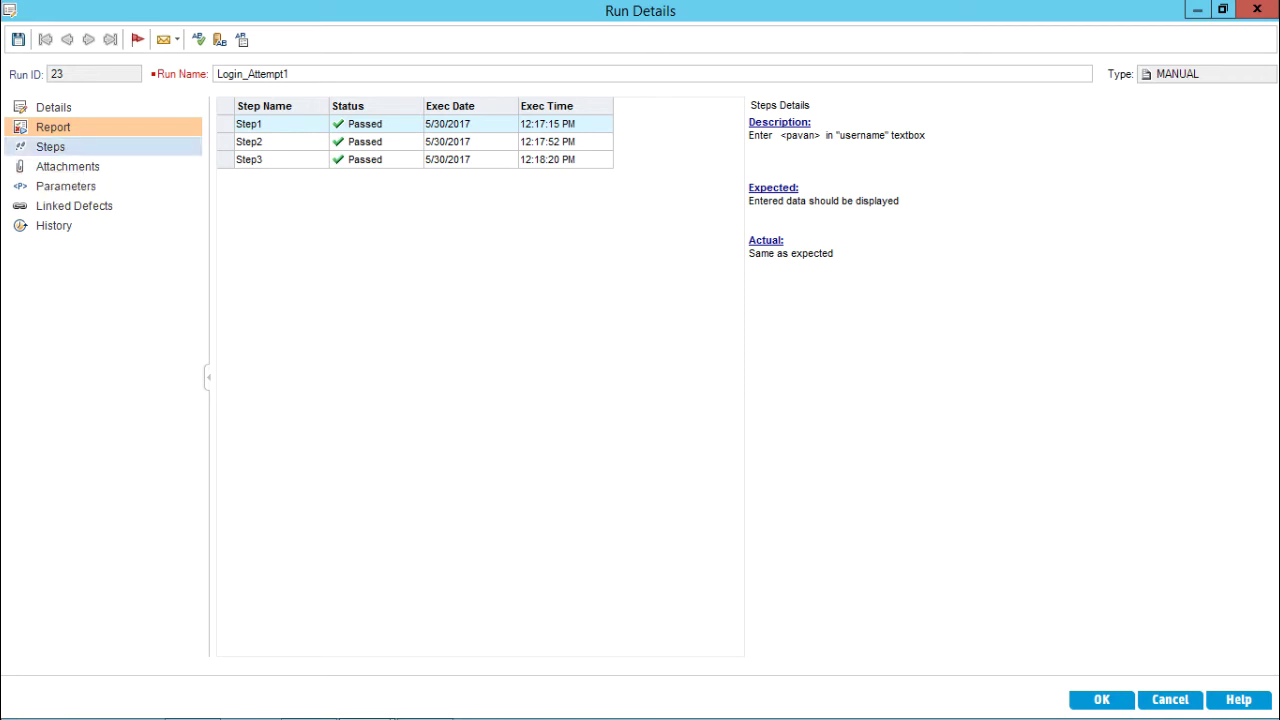
{"action": "left_click", "coordinate": [50, 147]}
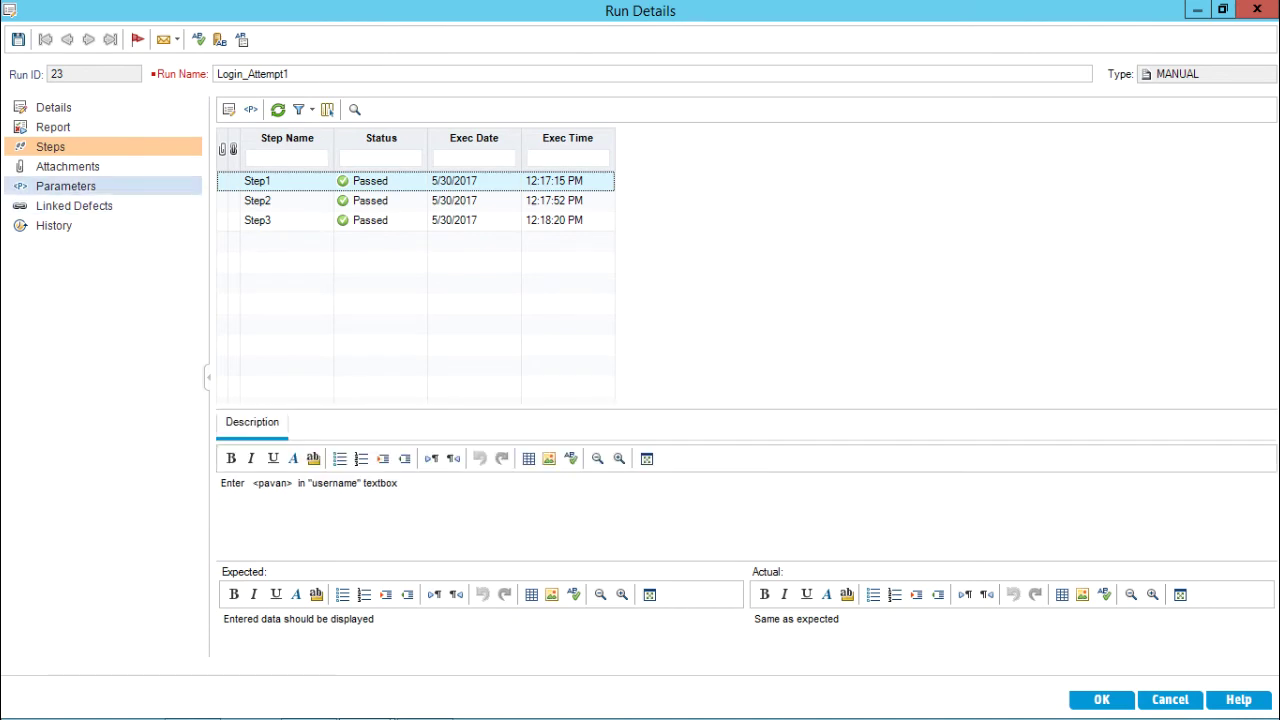
{"action": "left_click", "coordinate": [67, 166]}
{"action": "left_click", "coordinate": [66, 186]}
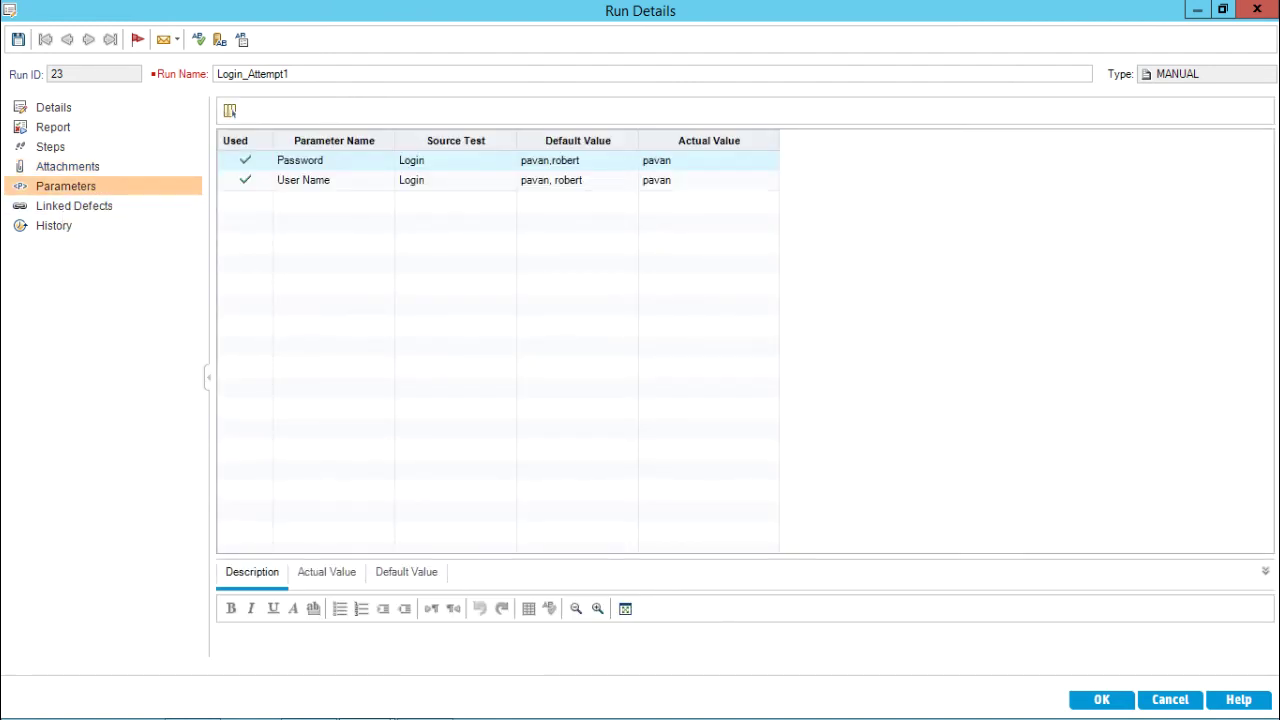
{"action": "left_click", "coordinate": [74, 205]}
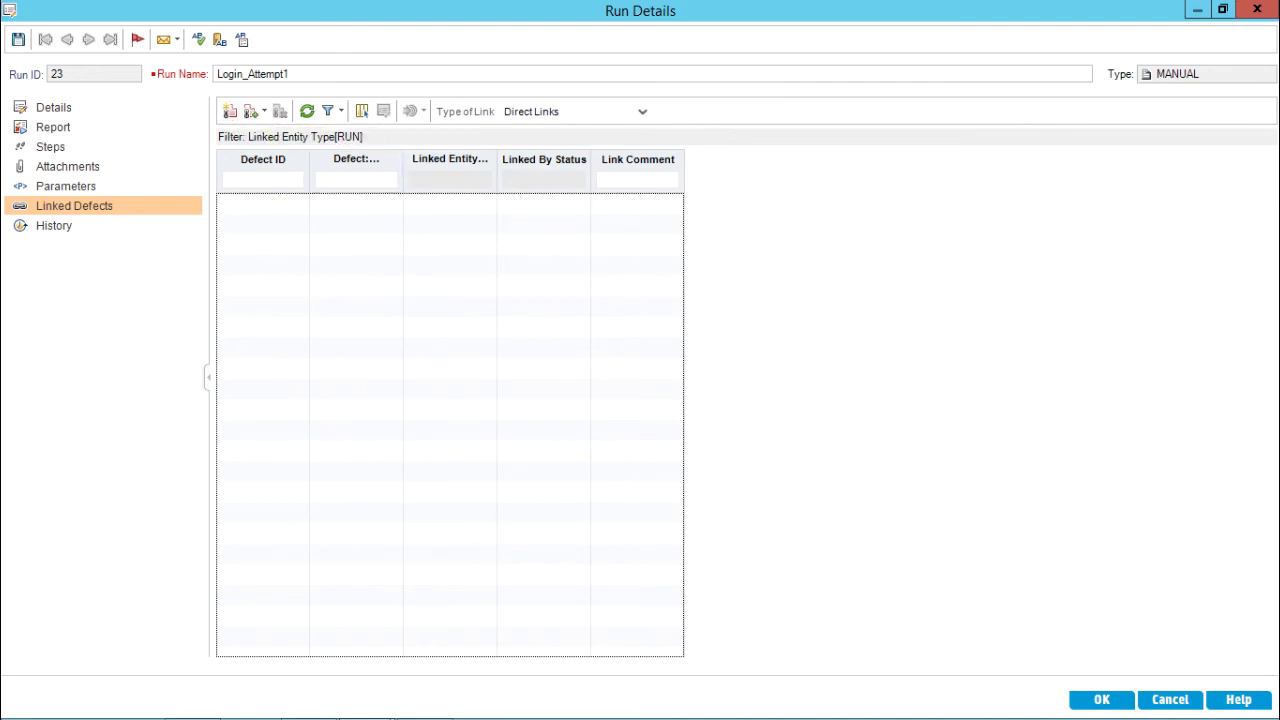
Inspect Change #1 in Login_Attempt1's history and close the Run Details window.
{"action": "left_click", "coordinate": [54, 225]}
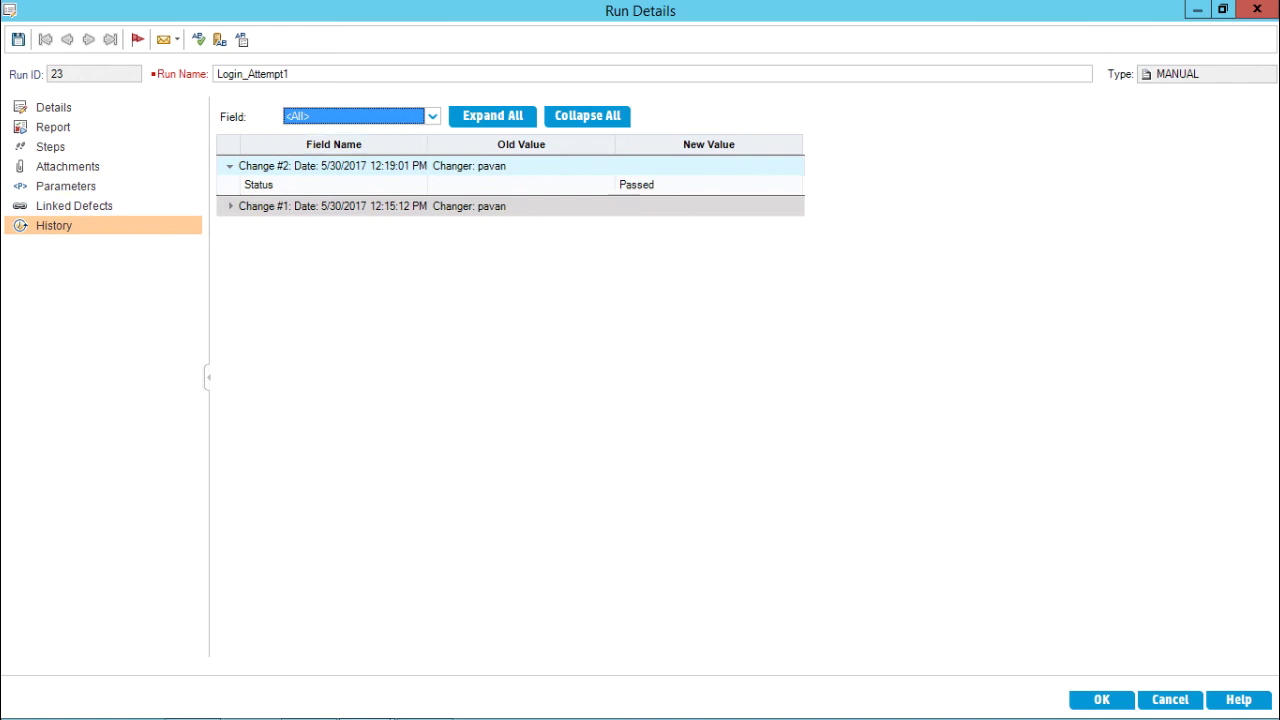
{"action": "left_click", "coordinate": [230, 206]}
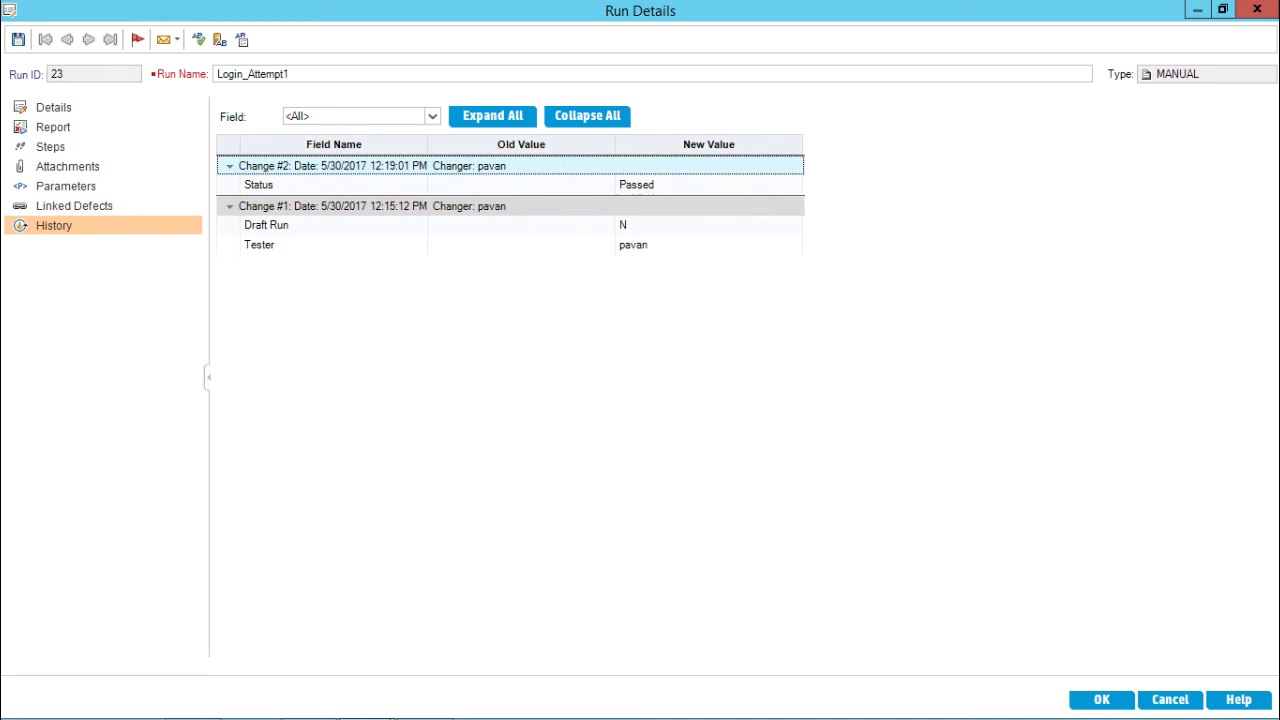
{"action": "left_click", "coordinate": [1257, 9]}
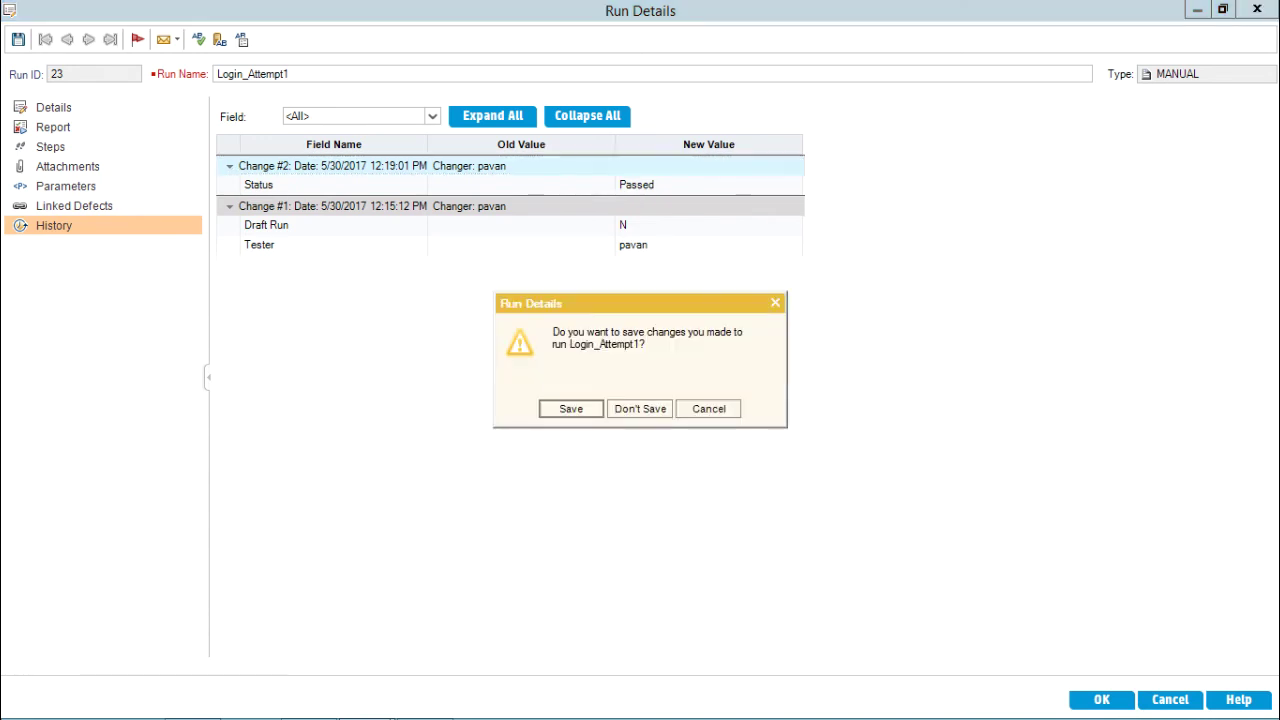
Discard the Login_Attempt1 rename with Don't Save, keeping Run_5-30_12-15-12.
{"action": "left_click", "coordinate": [640, 409]}
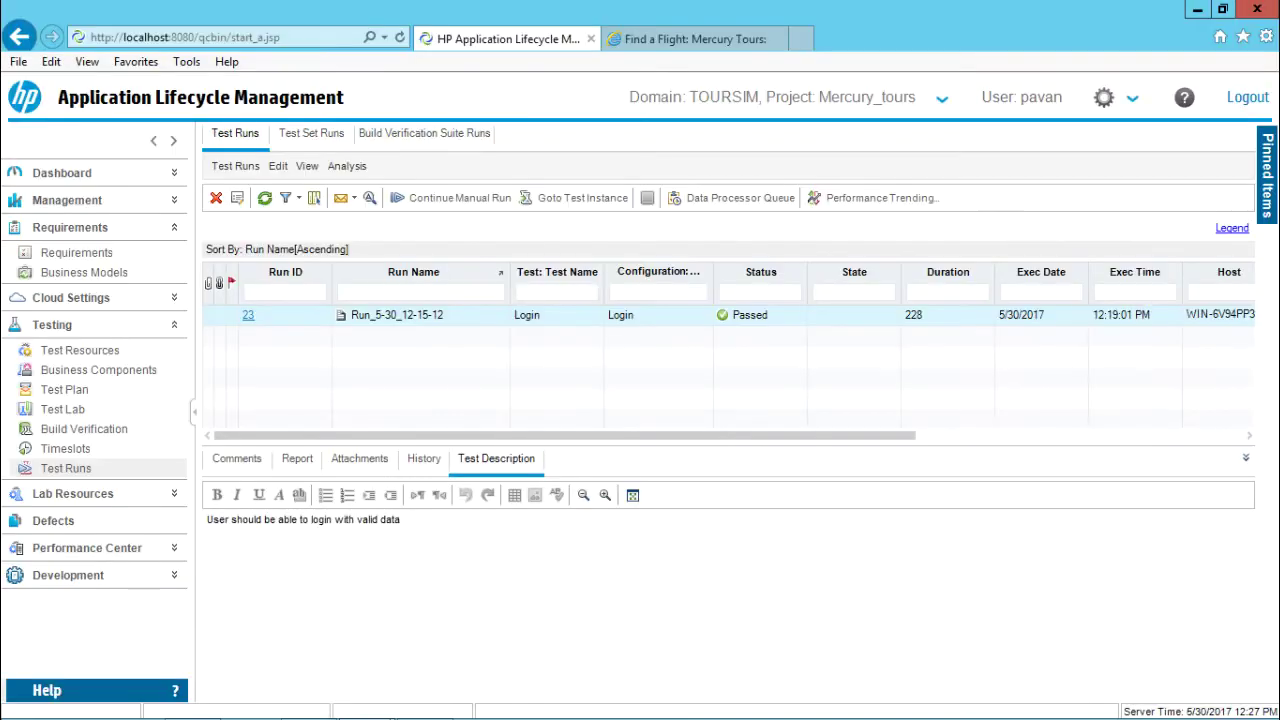